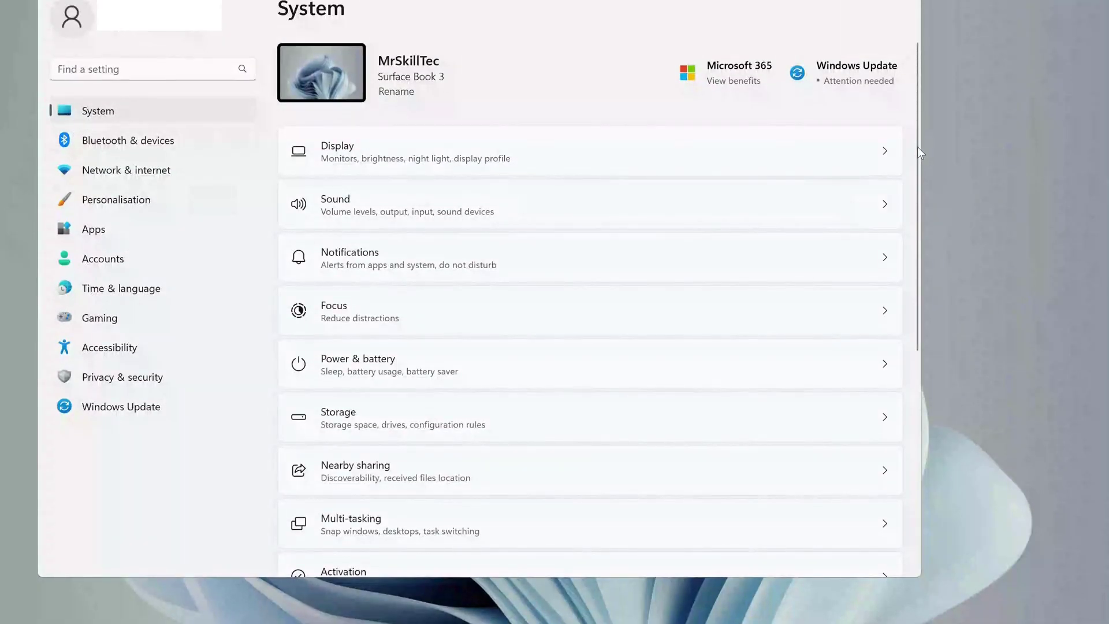
drag(917, 151, 929, 363)
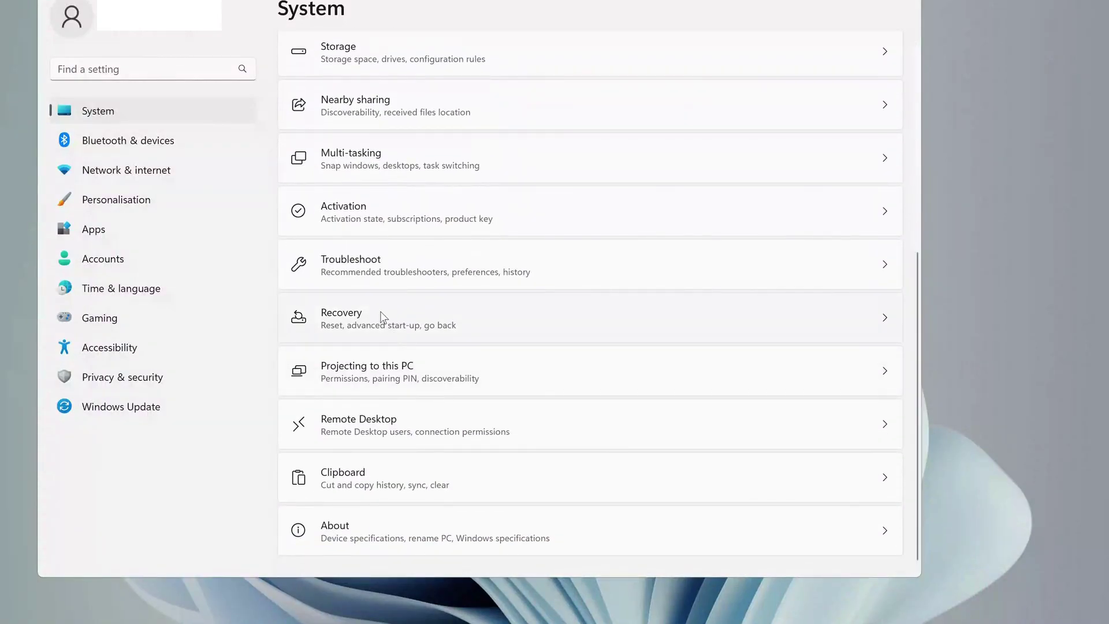
Step: Go to Recovery to reach the Advanced start-up option for UEFI firmware settings
click(381, 318)
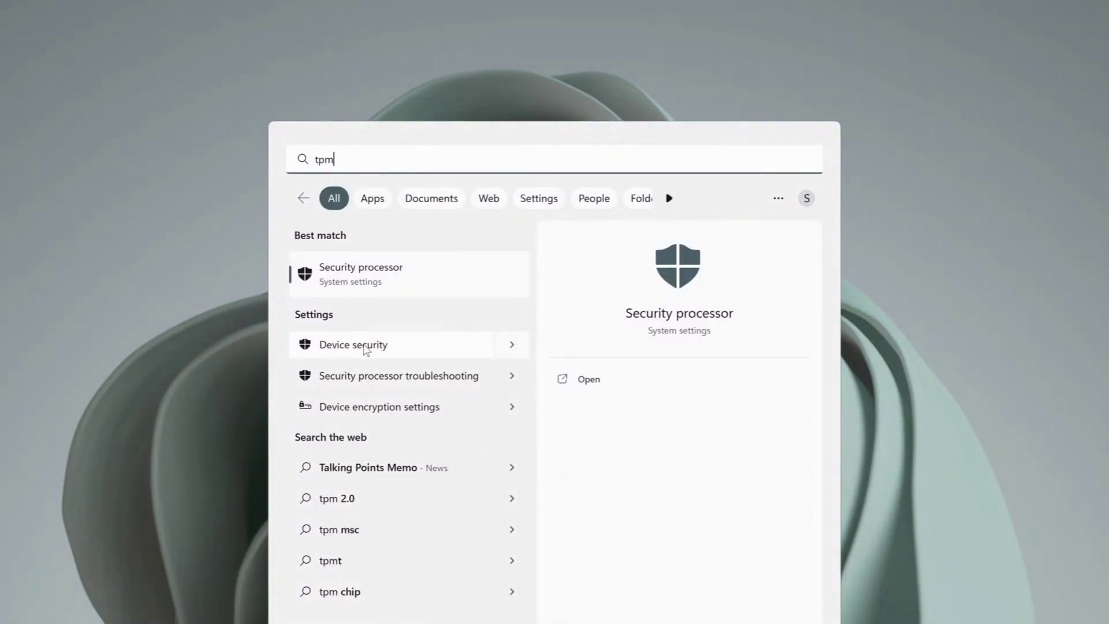
Step: View Security processor details confirming TPM 2.0 with attestation and storage Ready
click(365, 348)
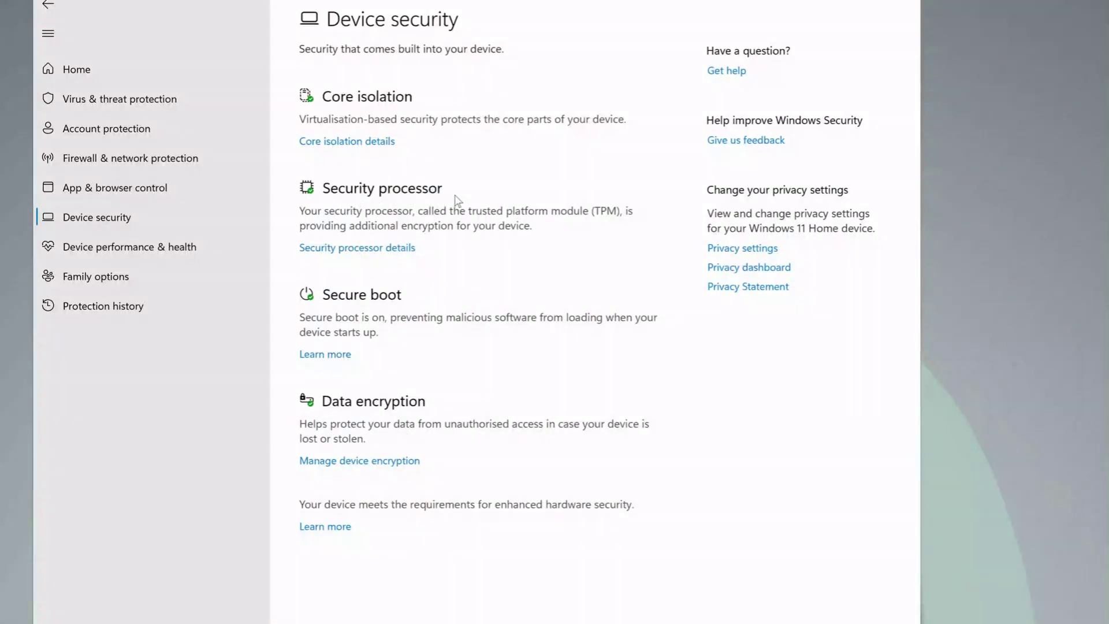
click(330, 251)
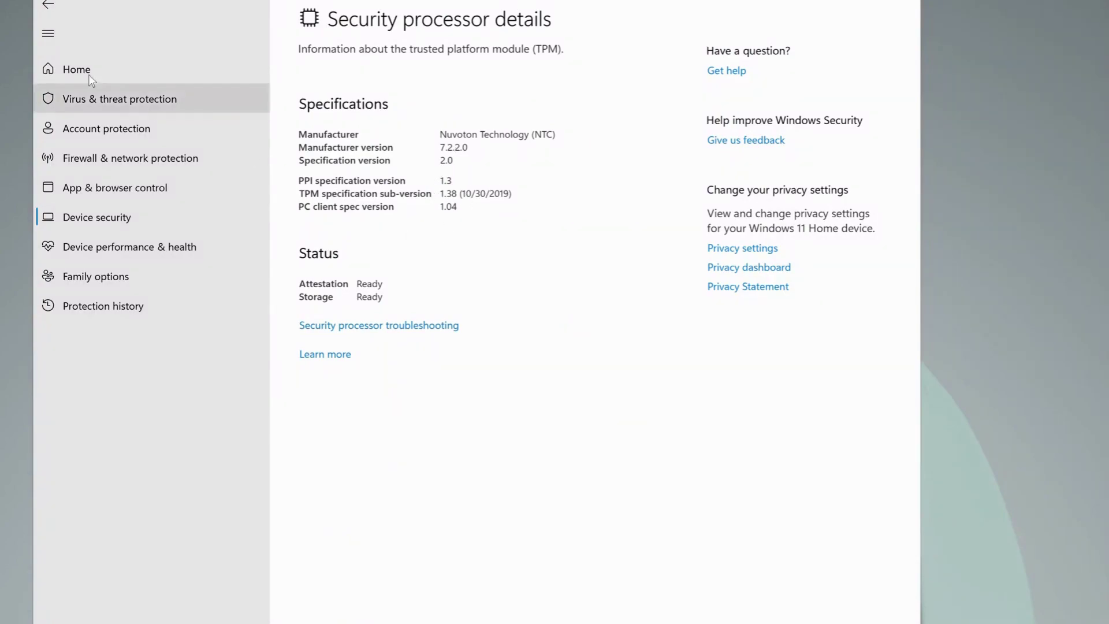
Step: Return to the Device security overview showing Secure Boot on
click(47, 6)
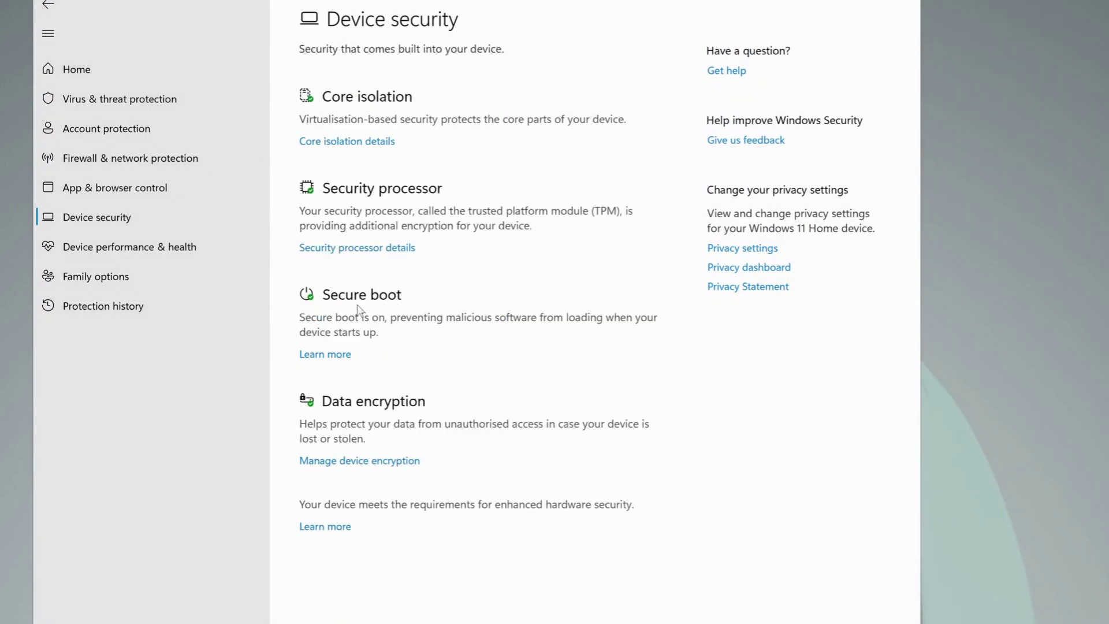